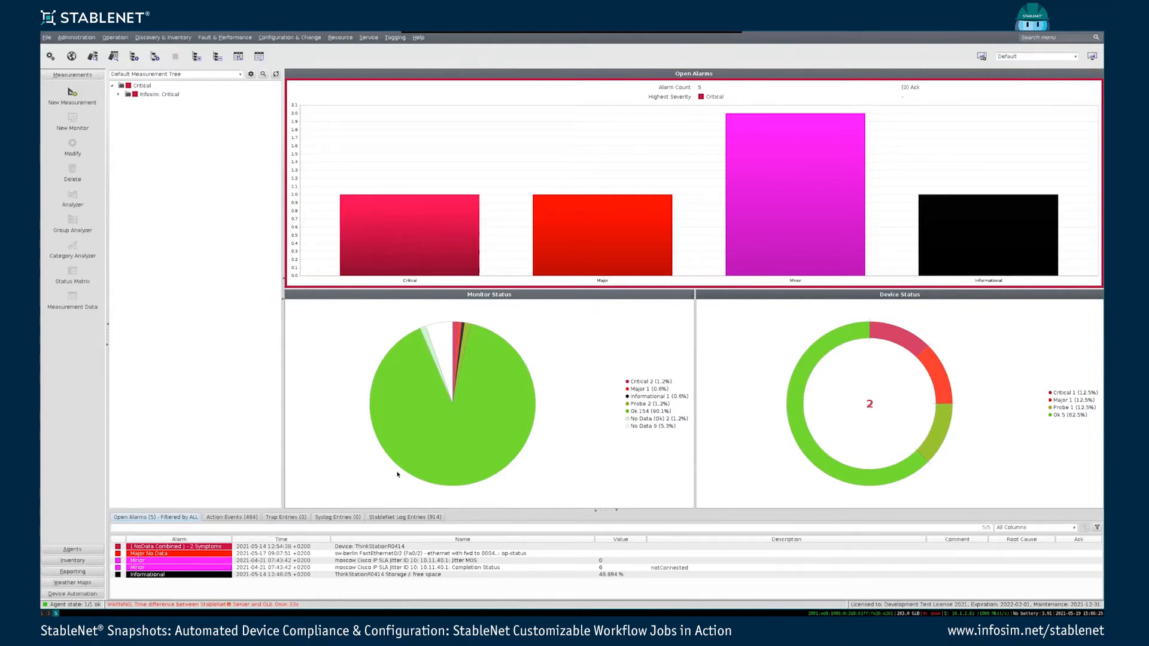
# - In Device Automation, open the stored configuration backup of dallas.routerlab.infosim.net under Infosim, HQ, Routerlab
pyautogui.click(72, 594)
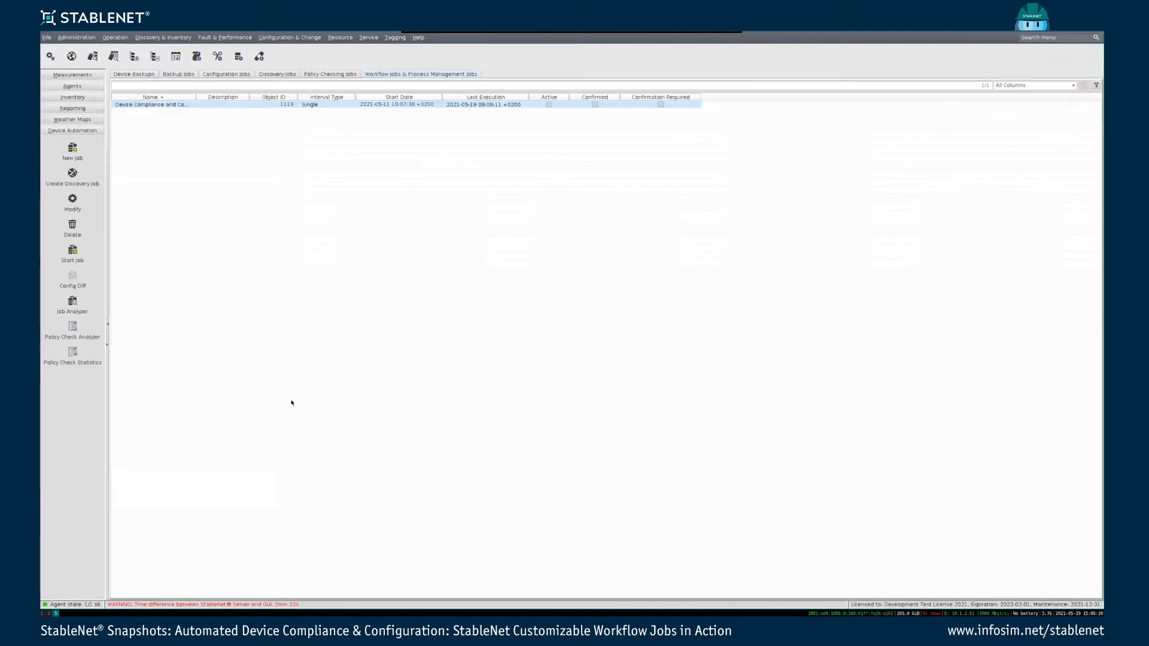
pyautogui.click(127, 74)
pyautogui.click(120, 105)
pyautogui.click(127, 114)
pyautogui.click(133, 123)
pyautogui.click(140, 131)
pyautogui.click(147, 140)
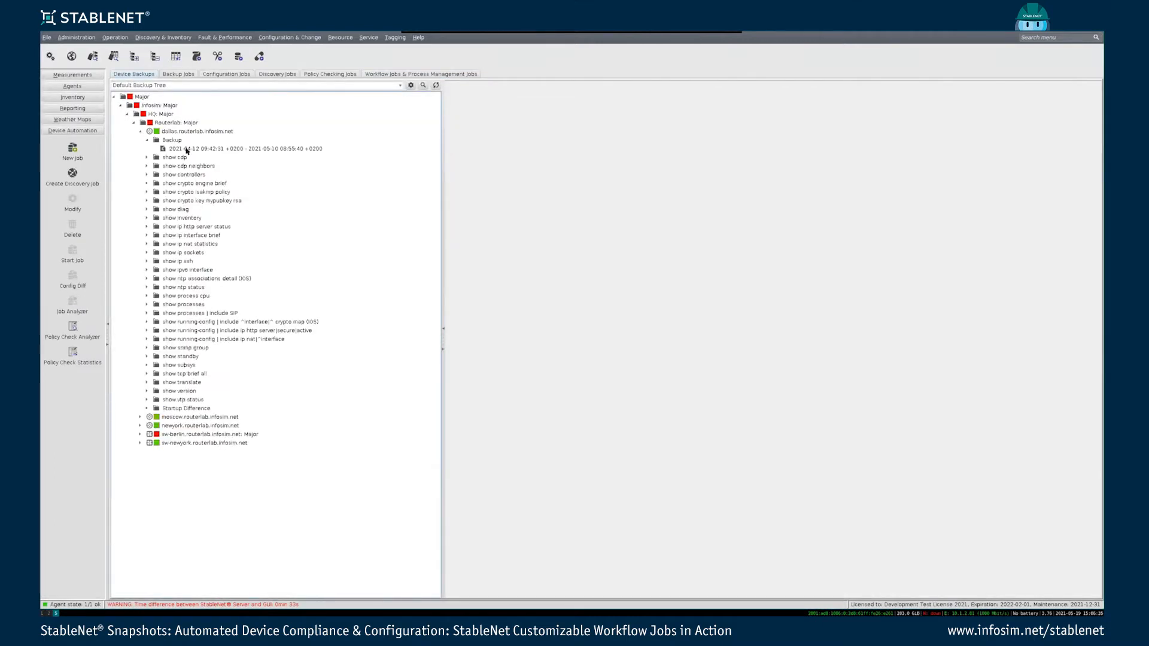
pyautogui.click(220, 150)
# - Read through the dallas router's backed-up configuration, from the interface definitions to the logging and SNMP server entries
pyautogui.scroll(-6, 567, 289)
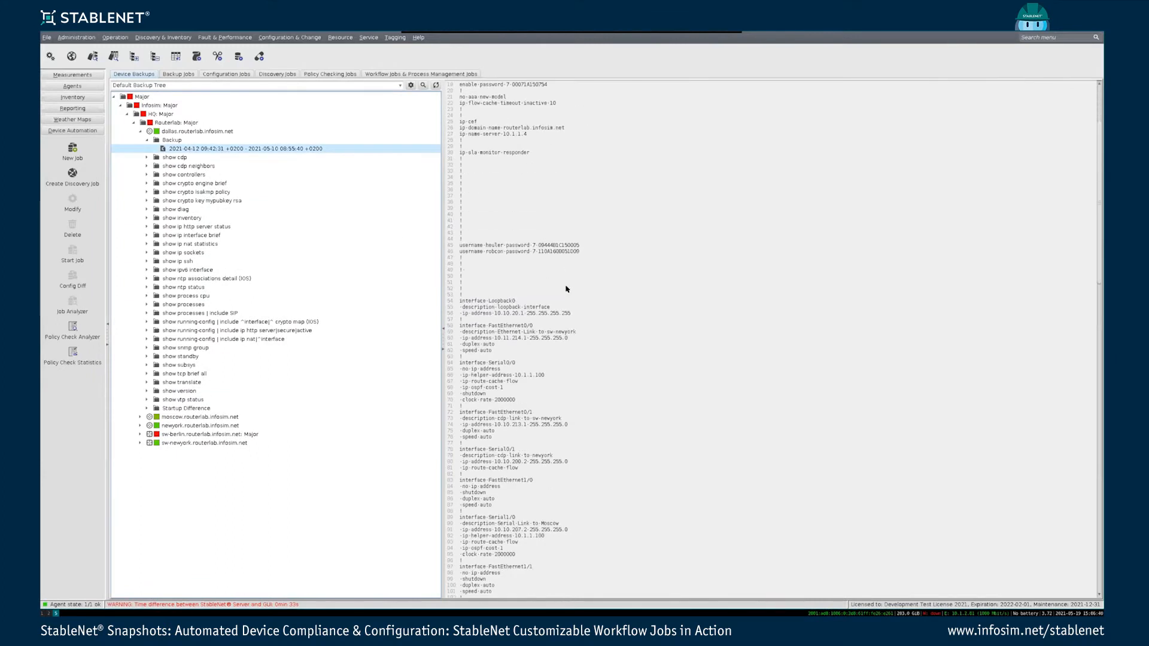
pyautogui.scroll(-10, 567, 289)
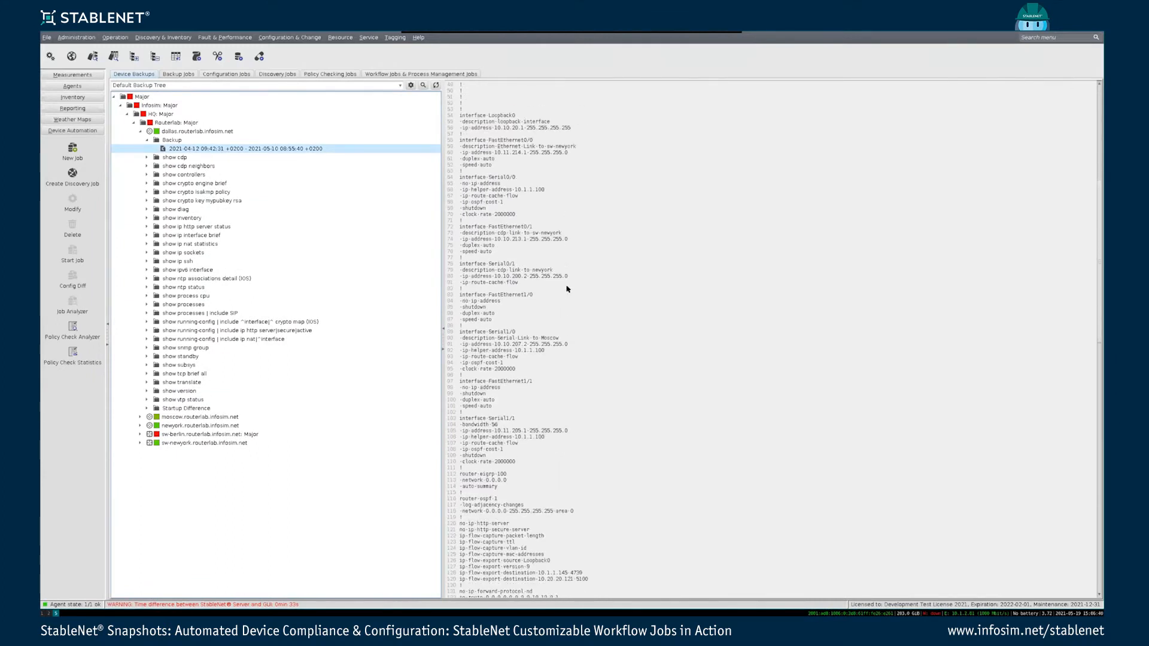
pyautogui.scroll(-1, 568, 289)
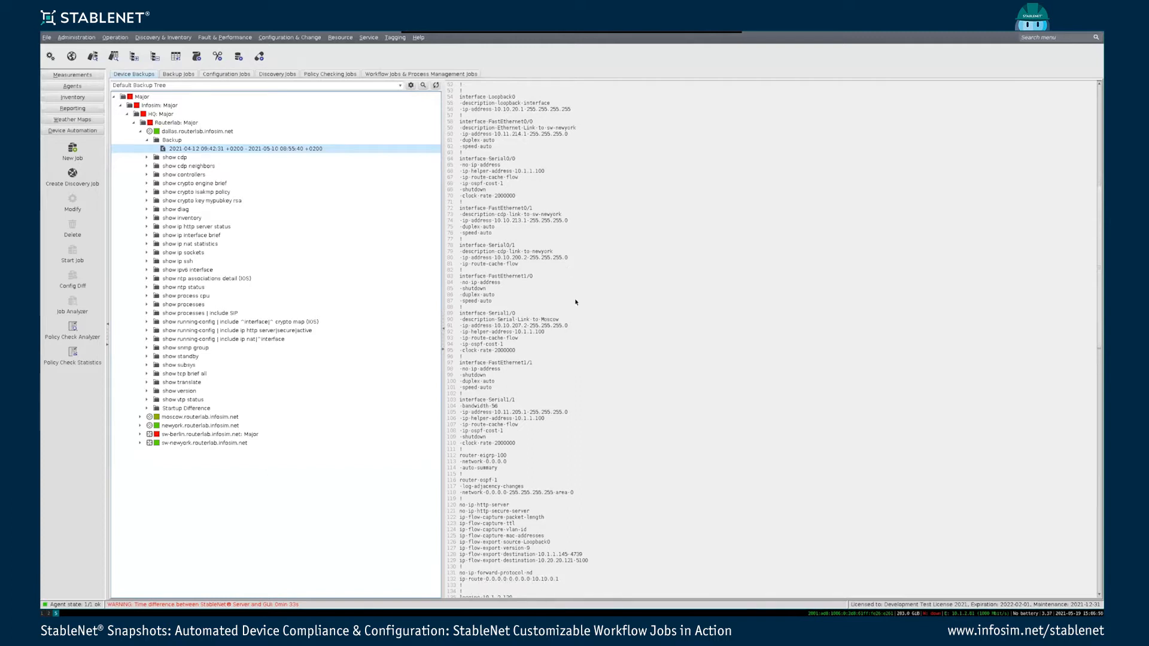
pyautogui.scroll(-6, 575, 303)
pyautogui.scroll(-5, 576, 303)
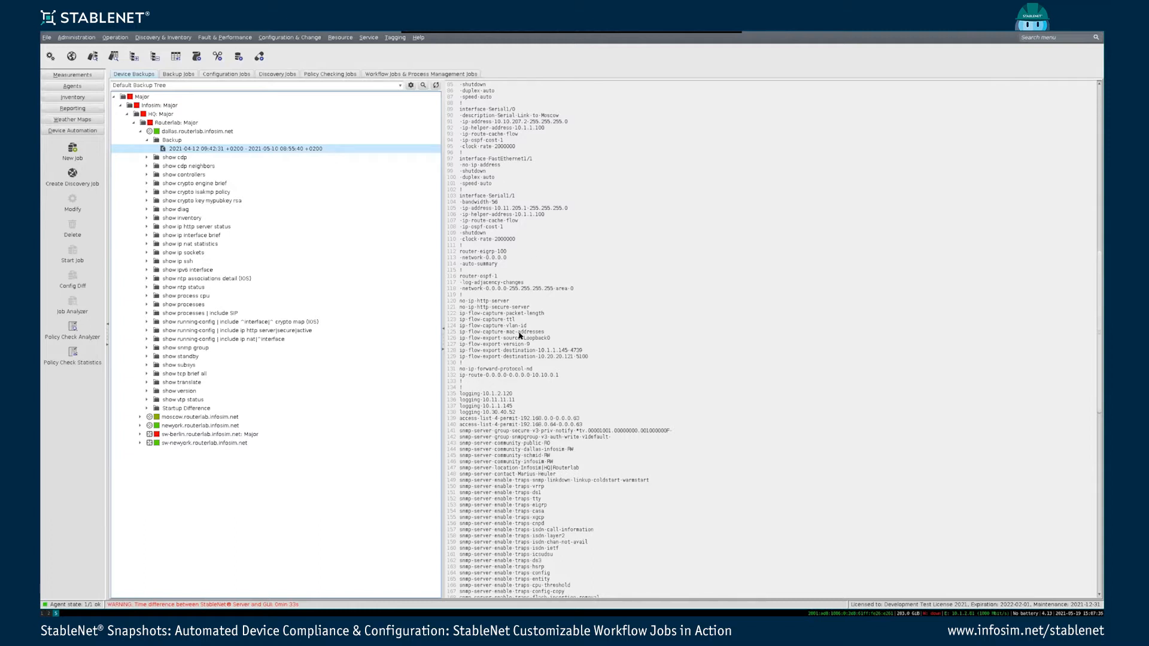
# - Inspect the snippet selection of the Check Configuration policy checking job, and close the job without changes
pyautogui.click(334, 75)
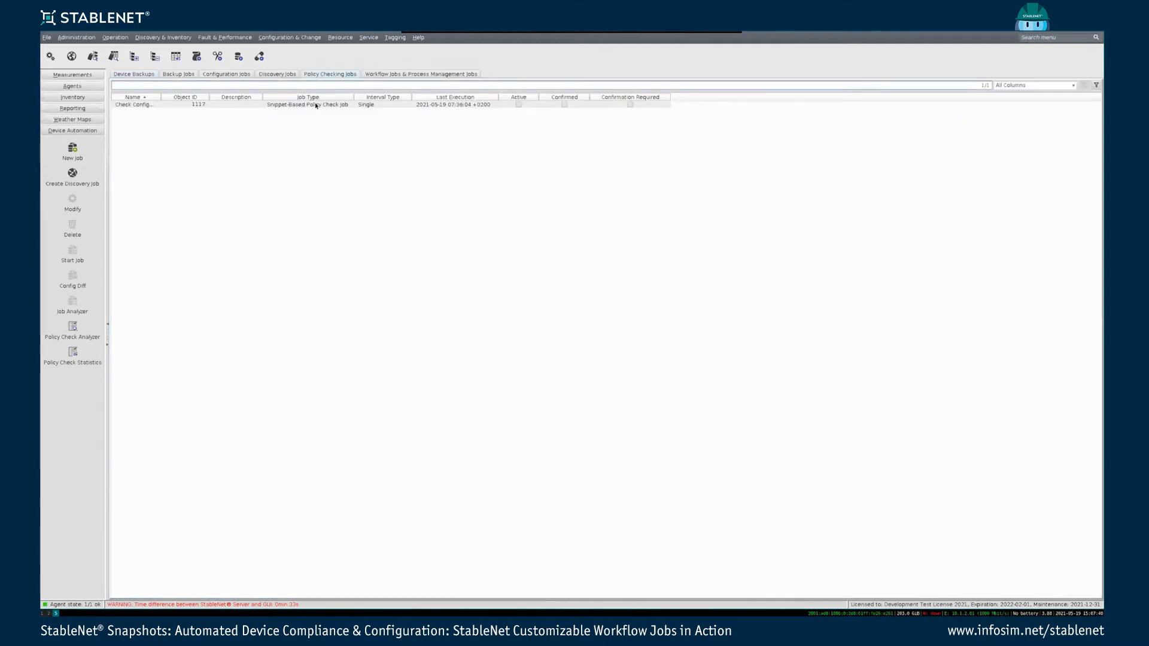
pyautogui.click(138, 106)
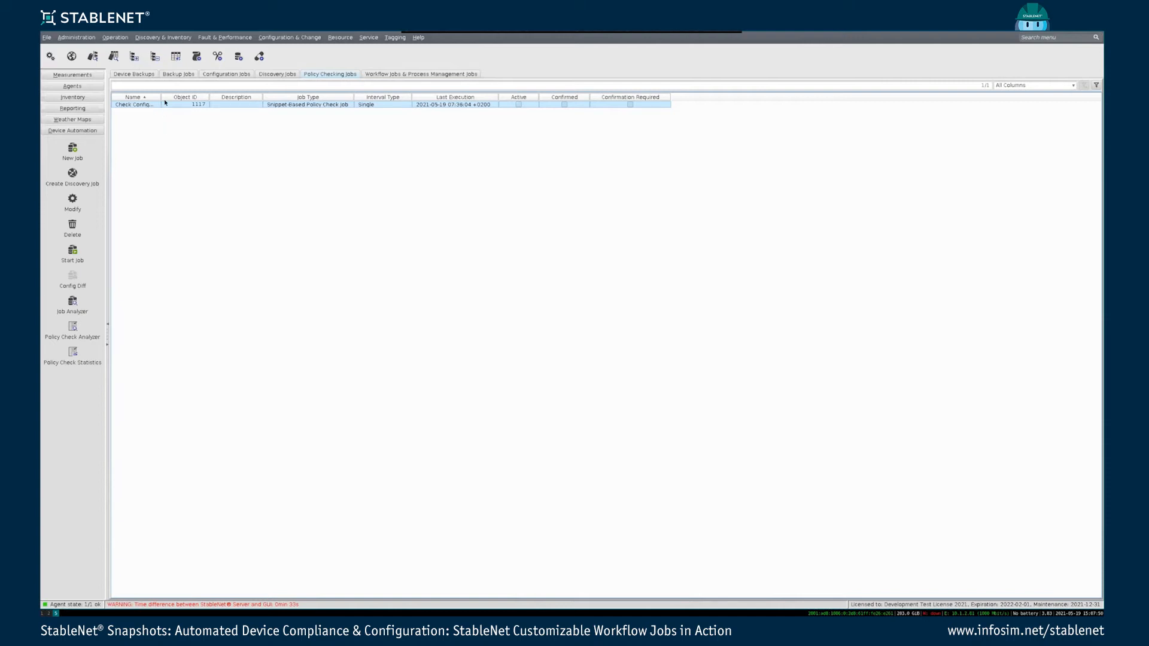
pyautogui.moveTo(161, 97); pyautogui.dragTo(181, 98)
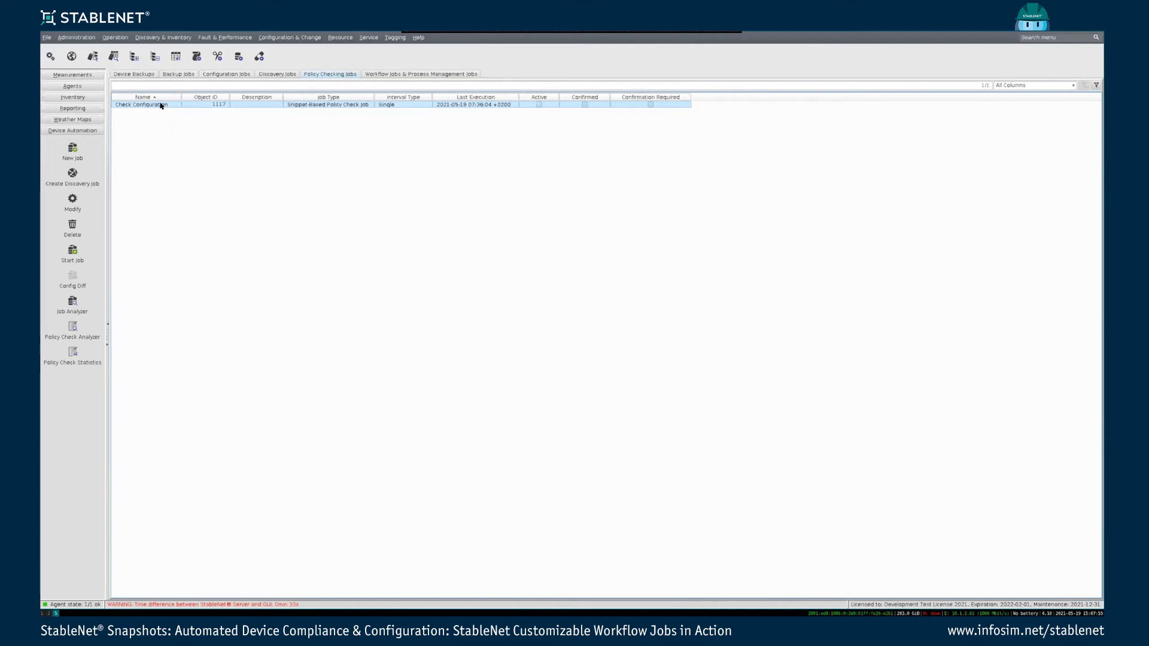
pyautogui.doubleClick(161, 105)
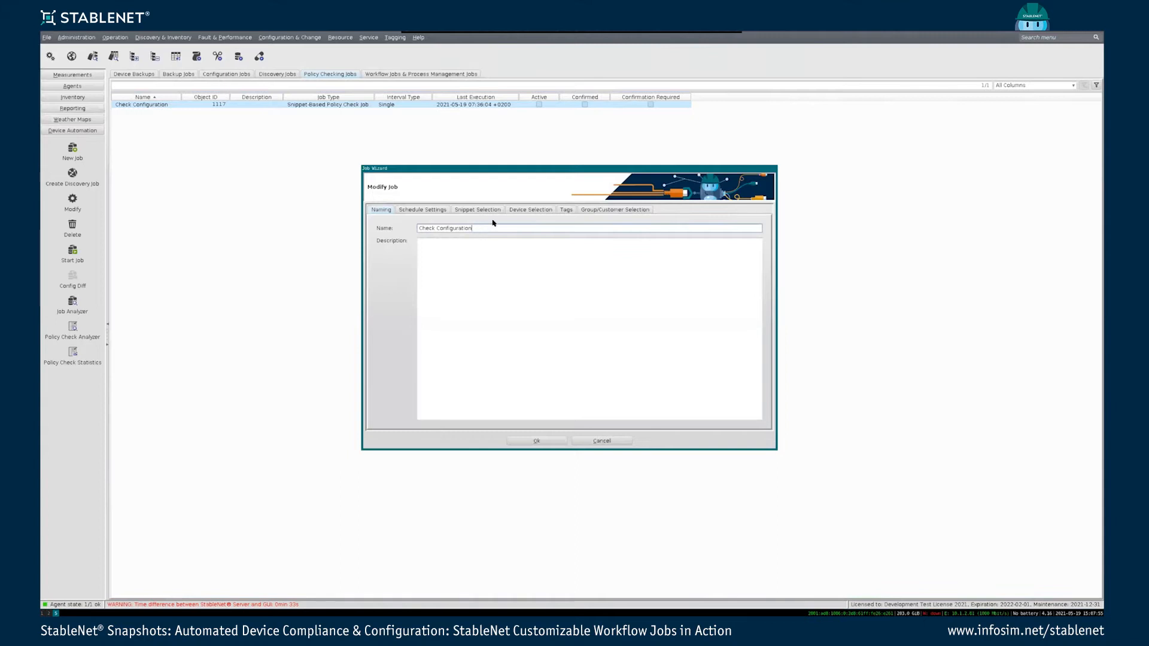
pyautogui.click(478, 210)
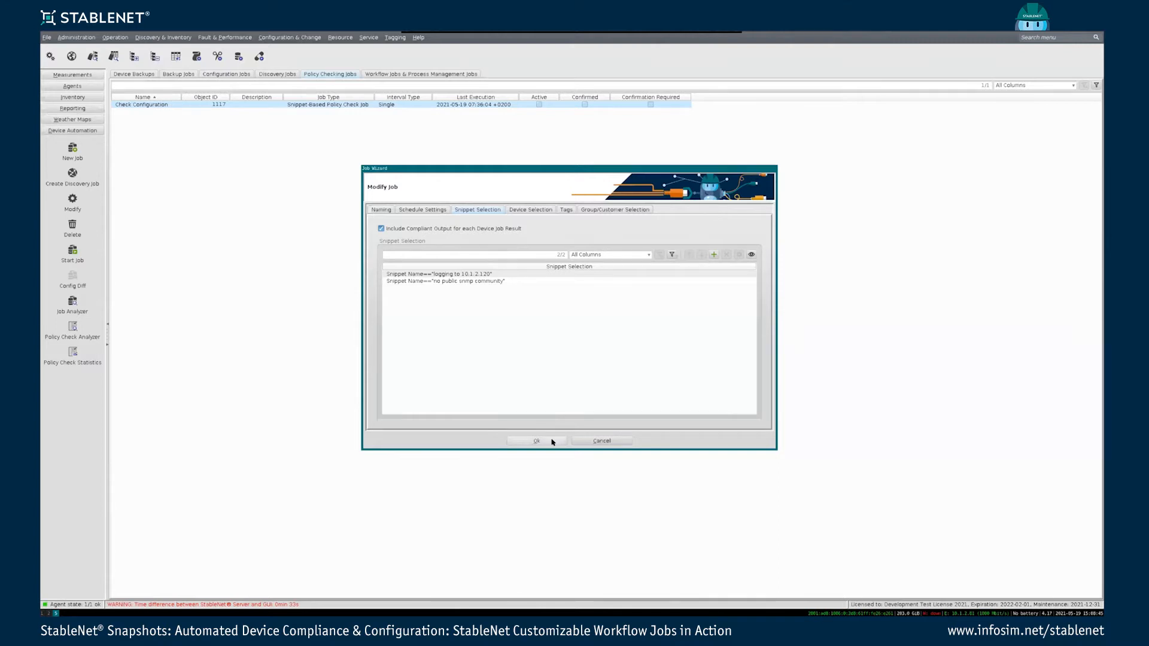
pyautogui.click(586, 441)
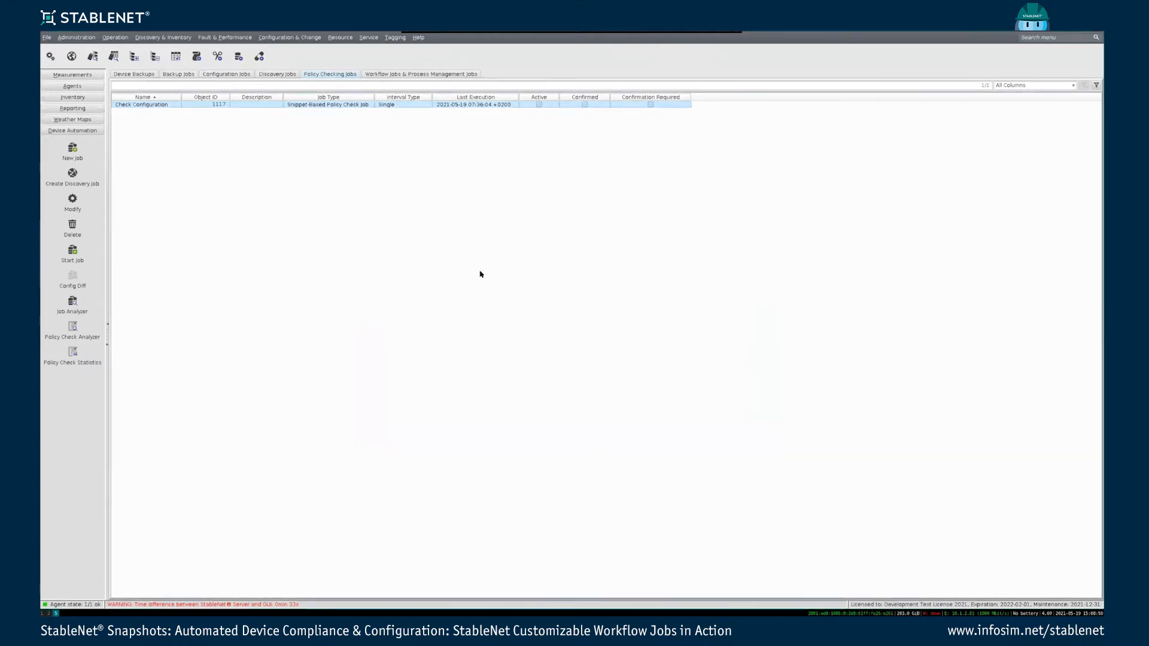
# - Display the Check Configuration job's results per device and snippet in the Policy Check Analyzer
pyautogui.click(73, 327)
pyautogui.click(709, 555)
pyautogui.click(506, 183)
pyautogui.click(479, 208)
pyautogui.click(609, 259)
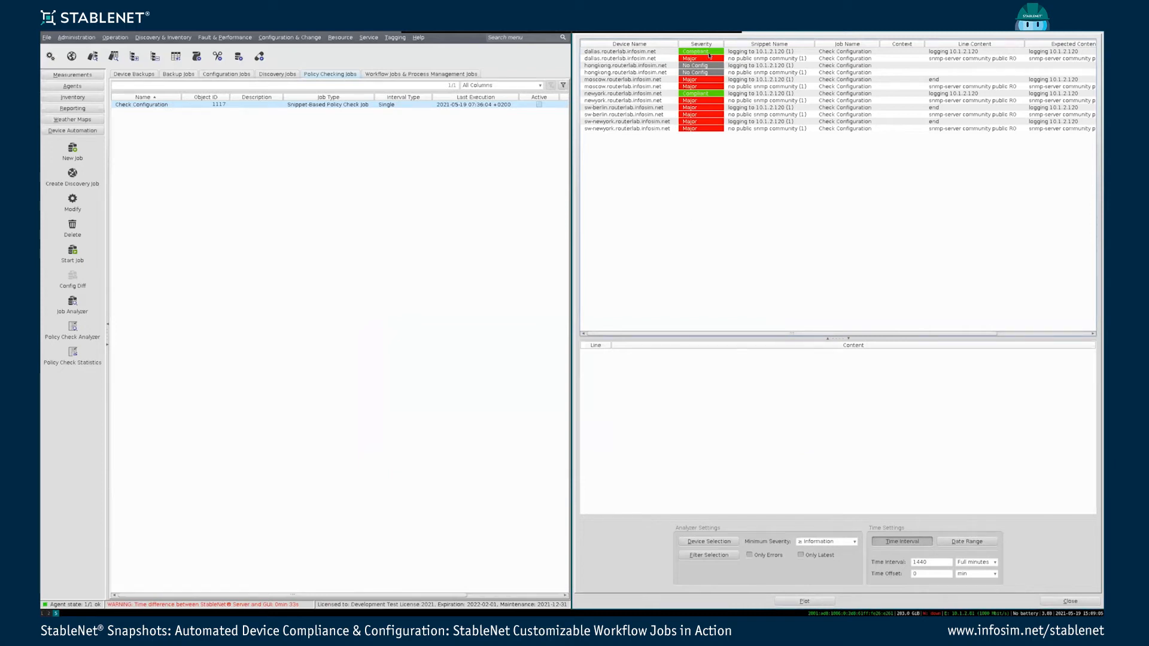
# - Examine the dallas results for both snippets and the sw-berlin result for logging to 10.1.2.120, and close the analyzer
pyautogui.click(763, 53)
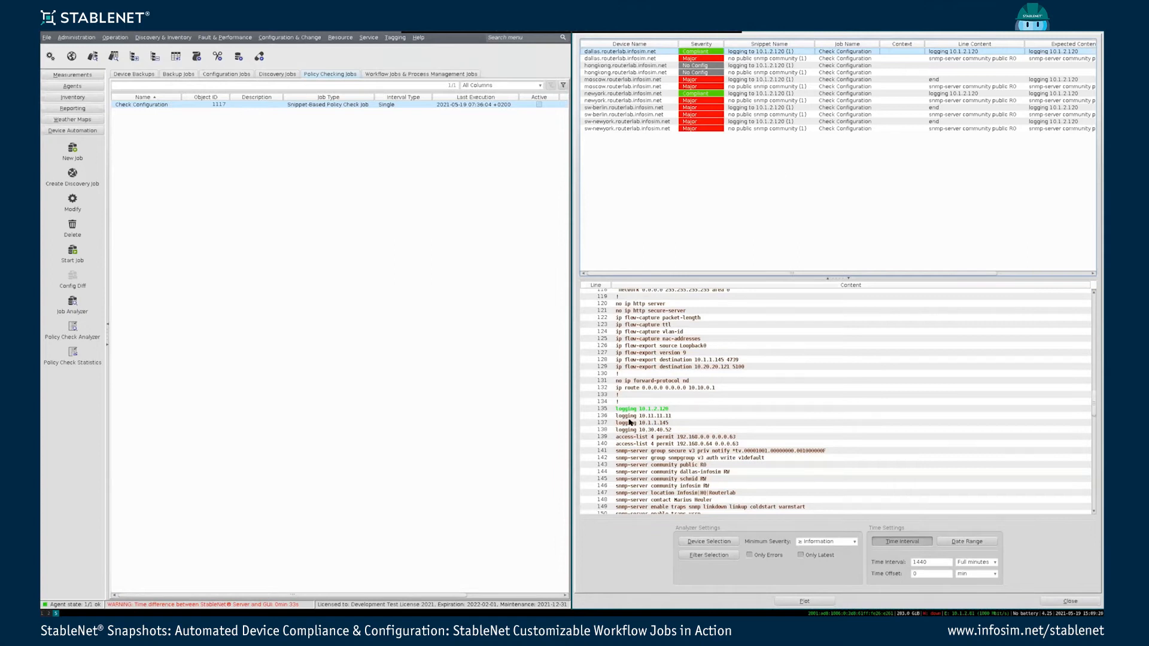
pyautogui.click(693, 59)
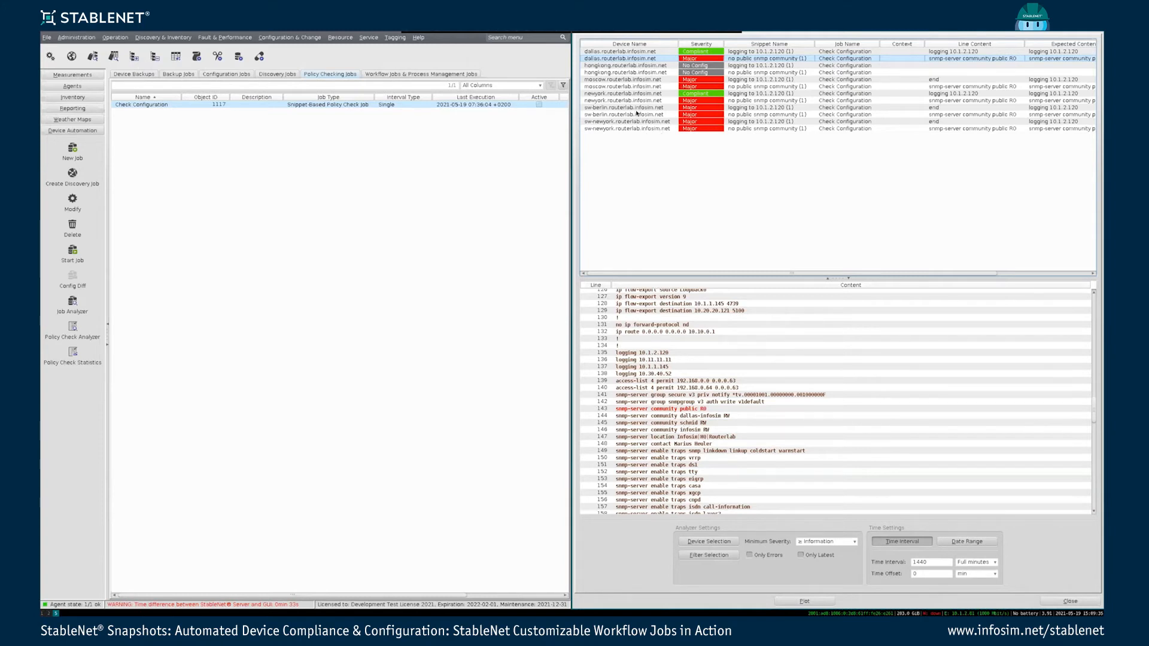
pyautogui.click(606, 108)
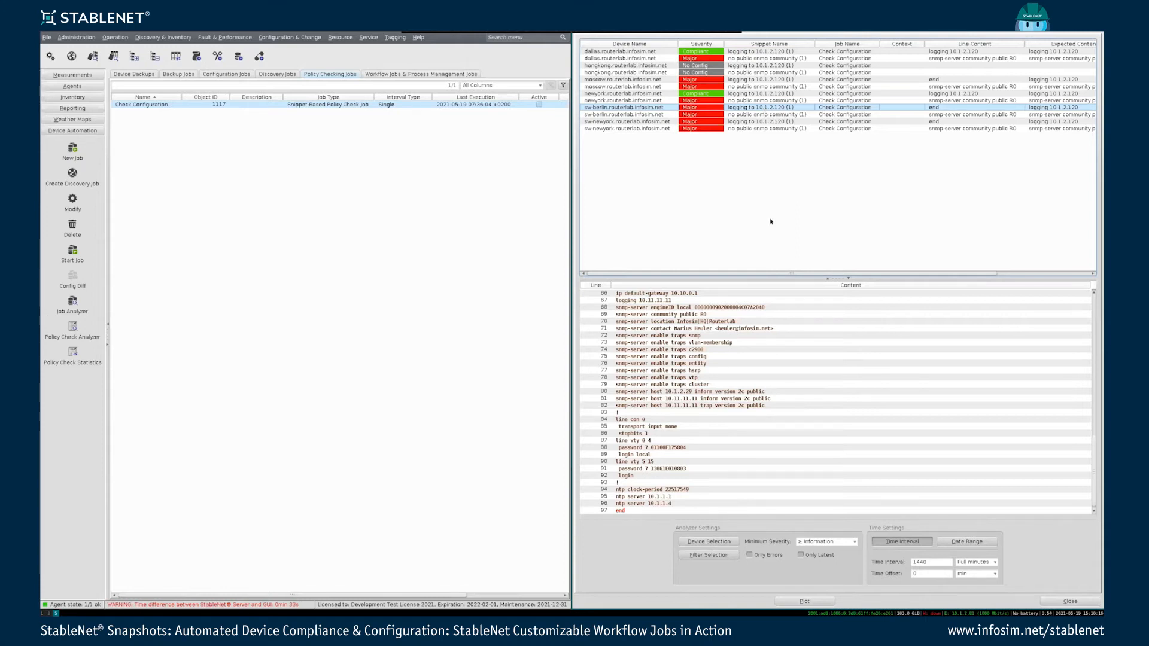
pyautogui.click(1068, 602)
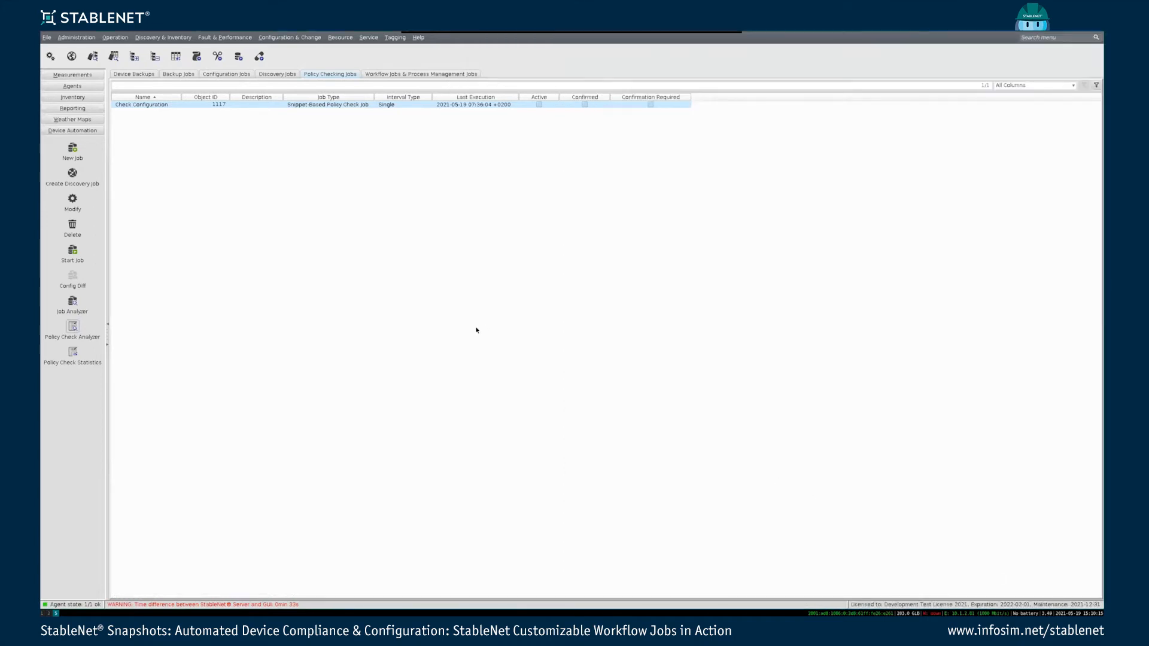
# - Look over the two configuration jobs and check the device selection of Add Log Entry, leaving the job unmodified
pyautogui.click(238, 76)
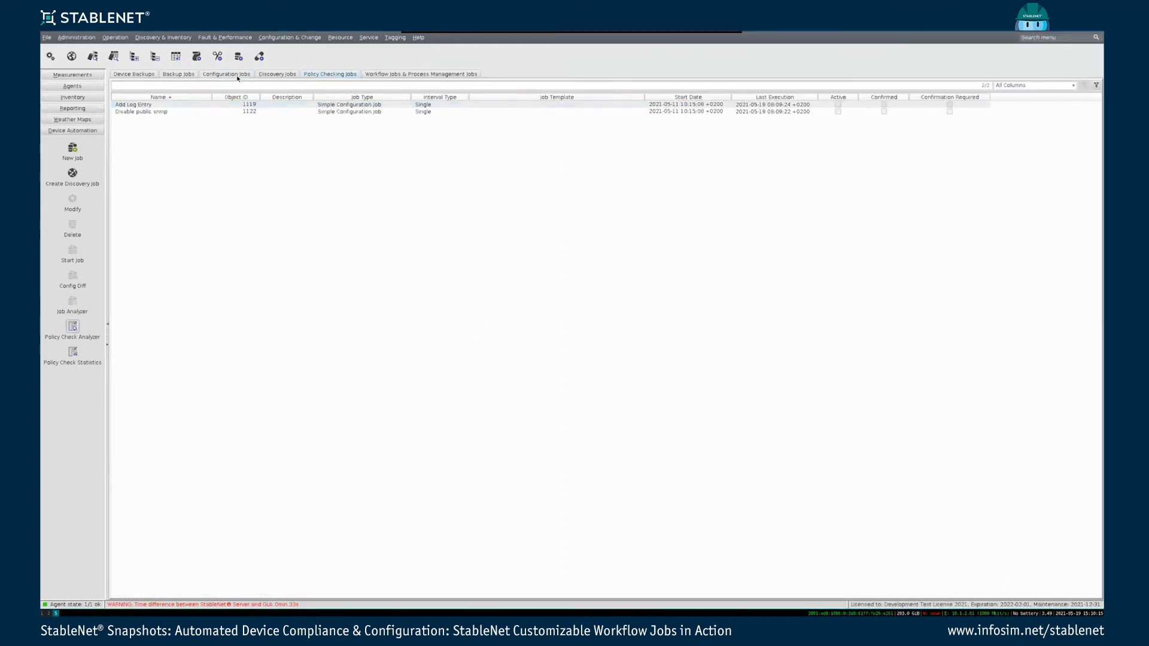
pyautogui.click(146, 105)
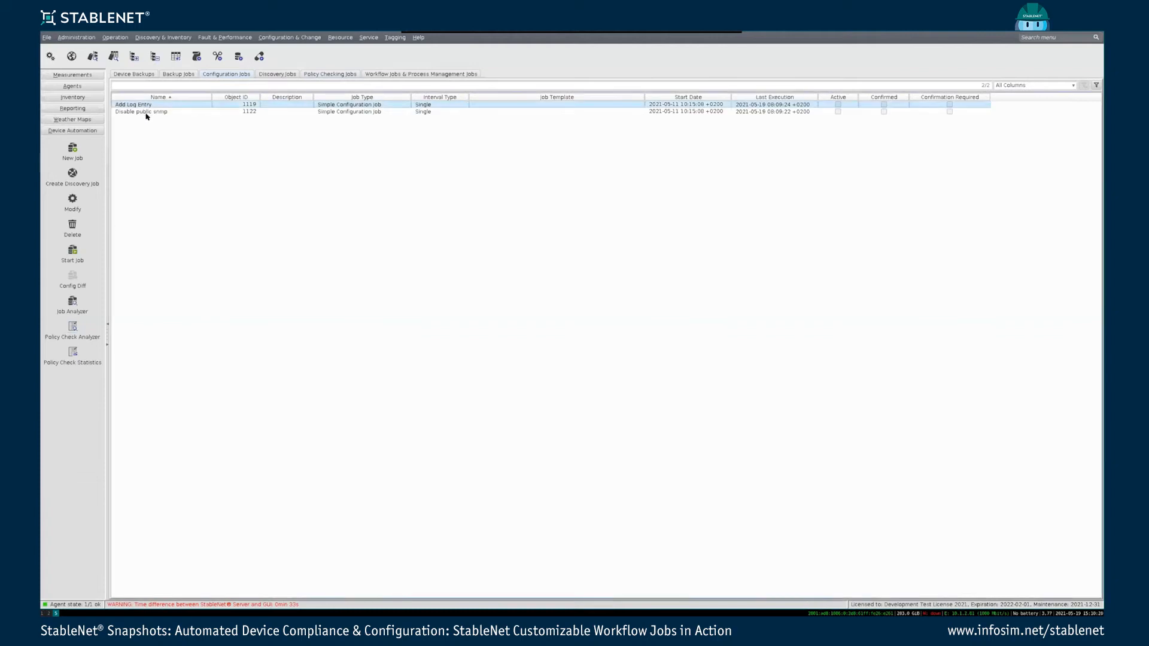
pyautogui.click(150, 112)
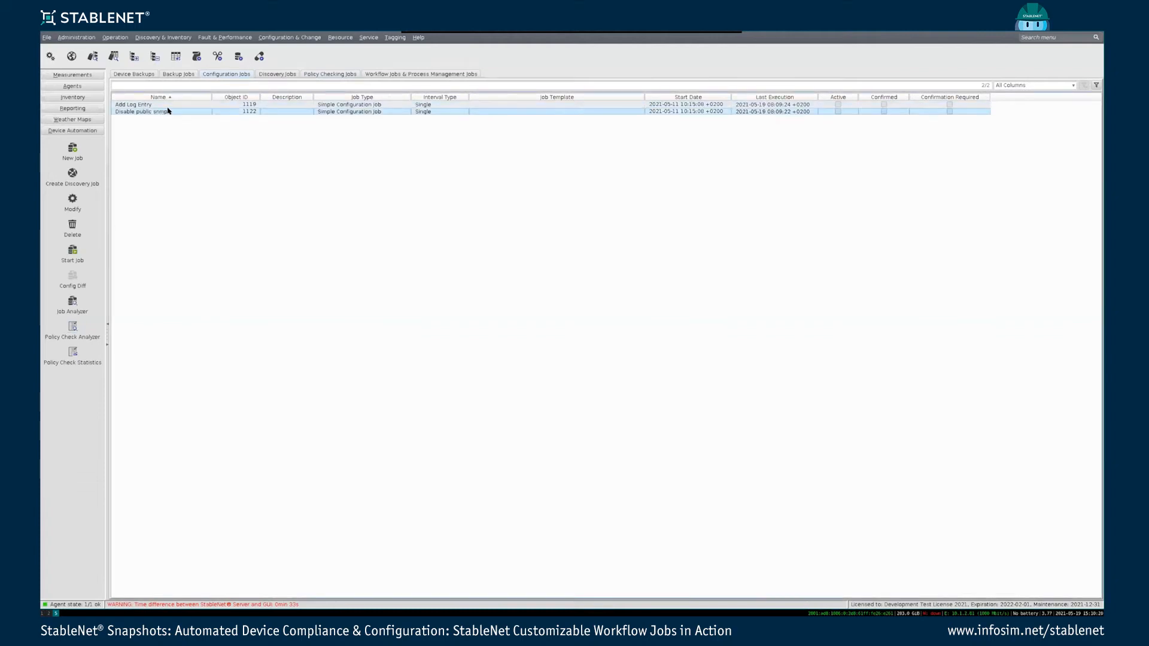
pyautogui.click(166, 106)
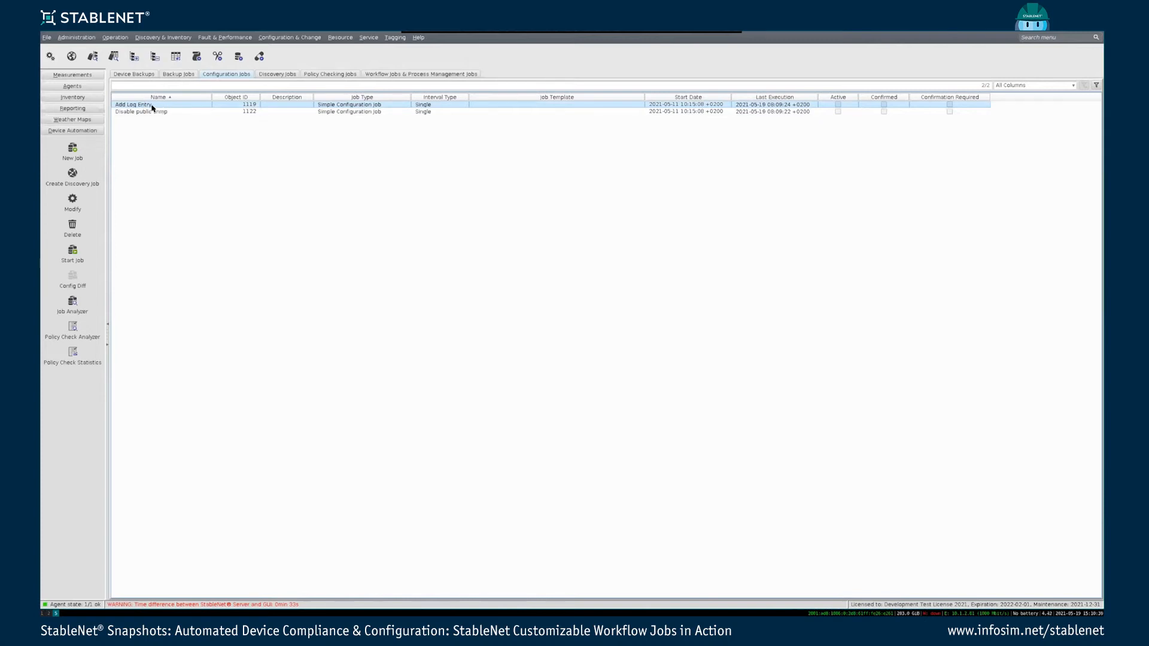
pyautogui.doubleClick(151, 106)
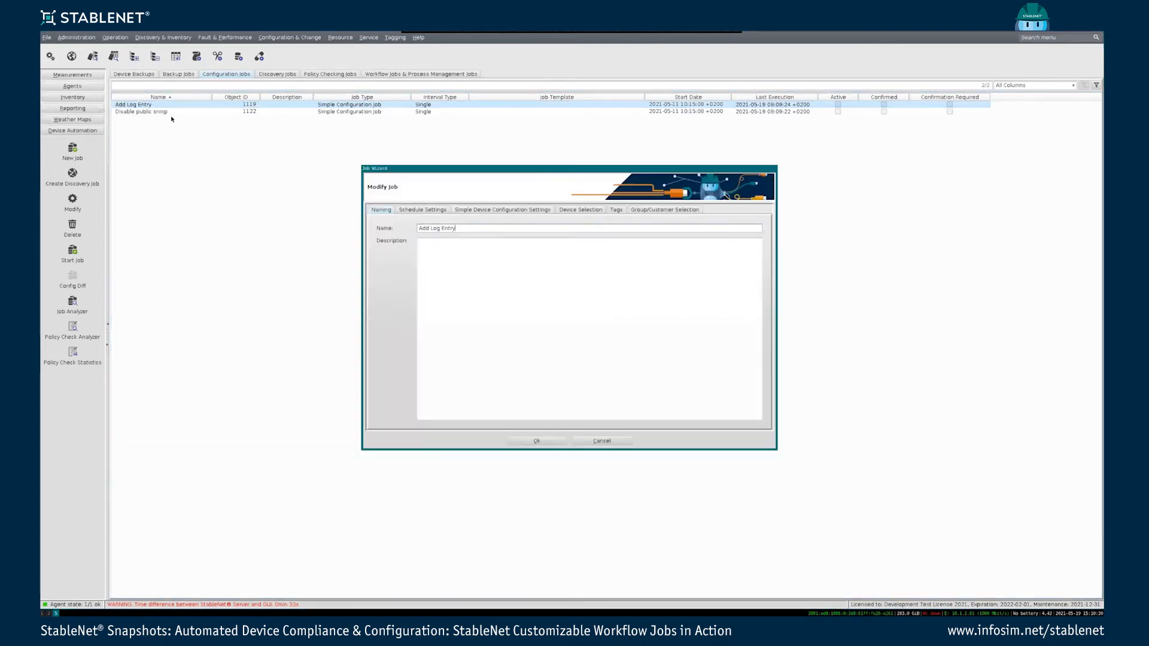
pyautogui.click(571, 210)
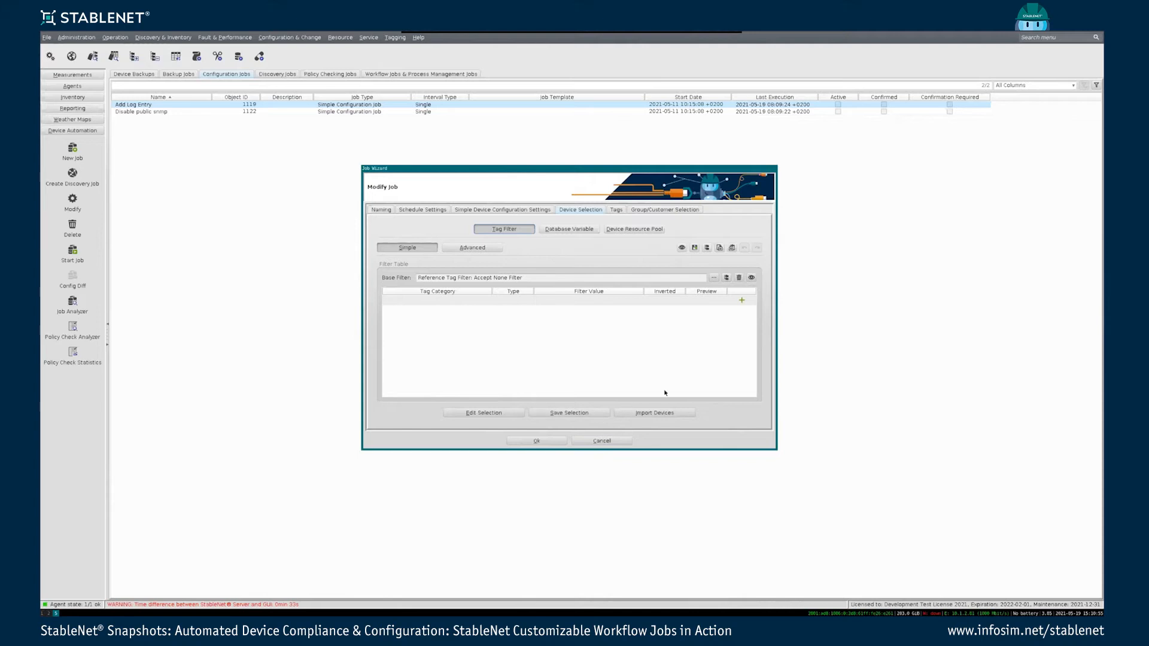
pyautogui.click(602, 442)
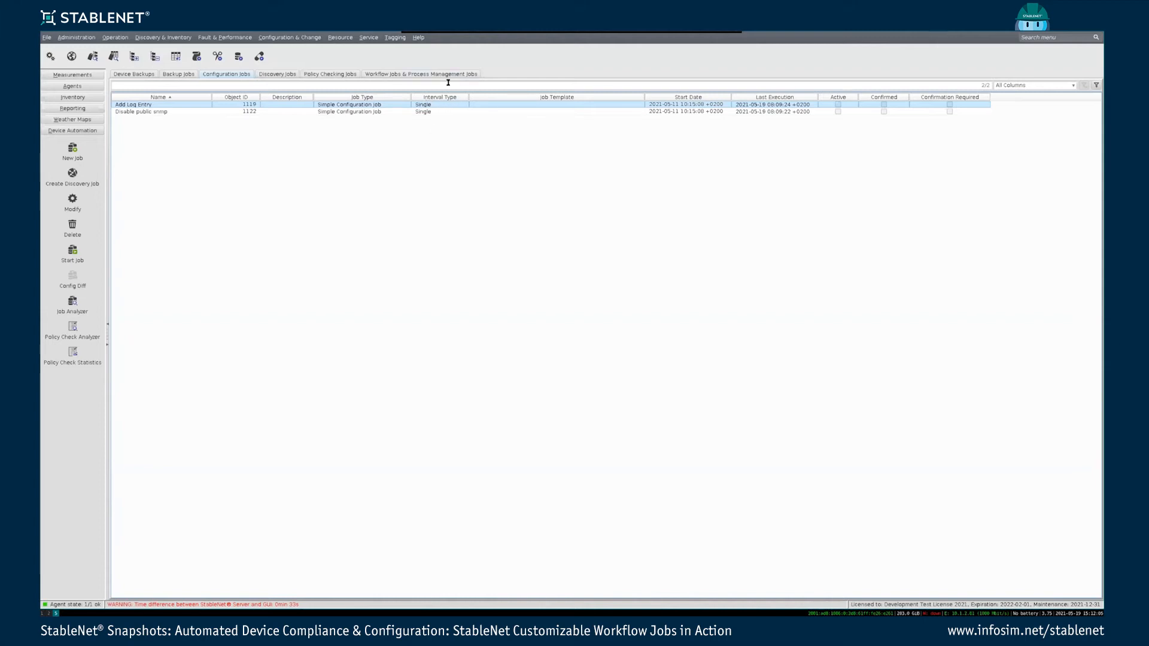
# - Review the lists of policy checking jobs, configuration jobs, and workflow and process management jobs
pyautogui.click(347, 75)
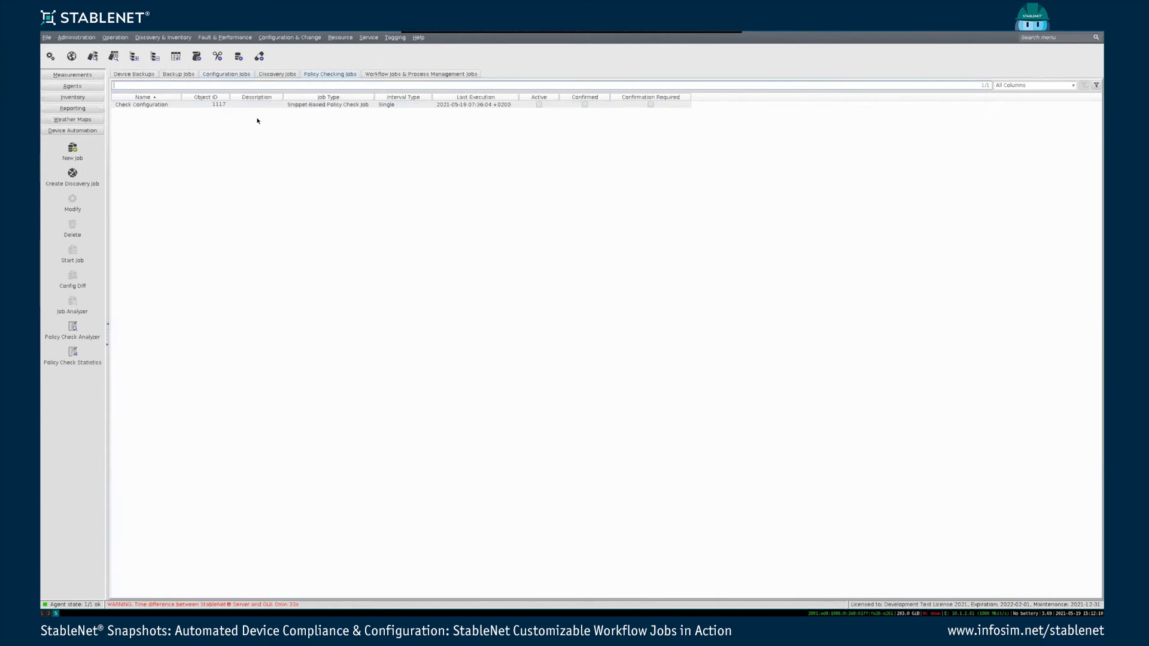
pyautogui.click(232, 75)
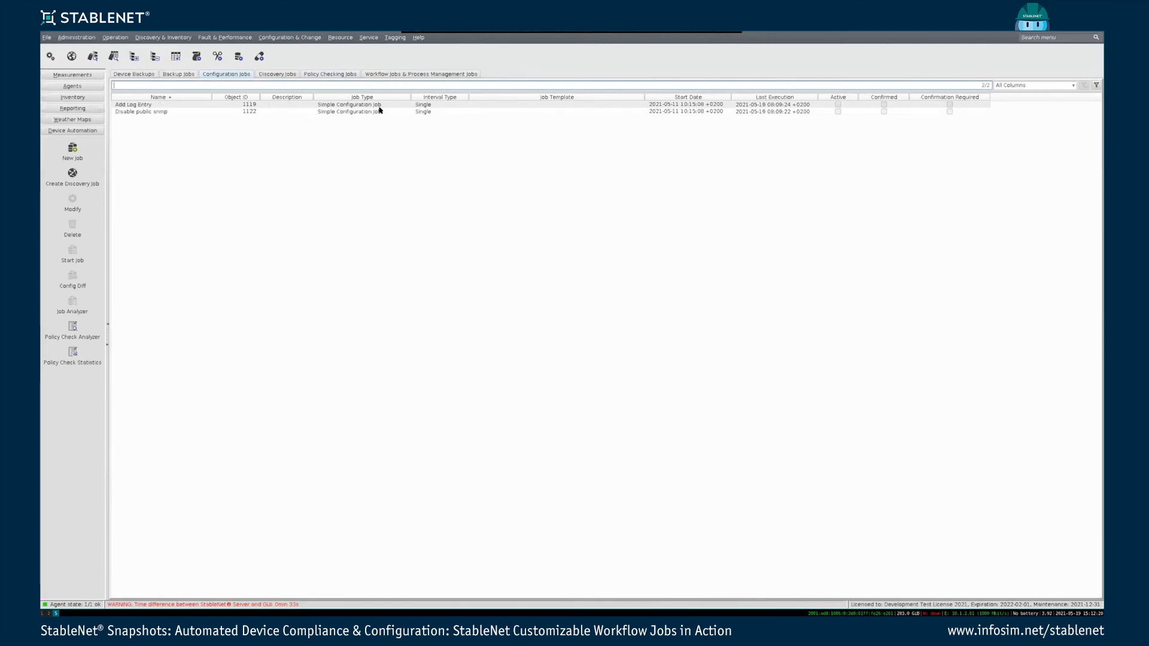
pyautogui.click(405, 74)
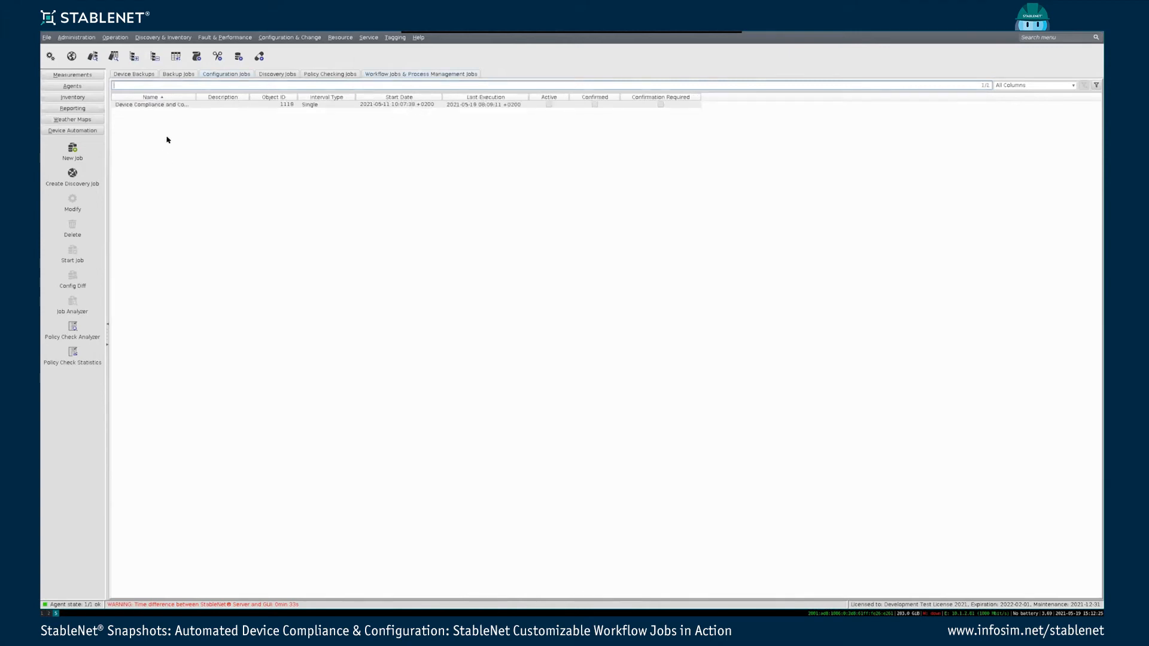
# - Examine the latest execution summary of the Device Compliance and Configuration workflow job in an enlarged Job Analyzer, and close it
pyautogui.click(169, 109)
pyautogui.click(73, 303)
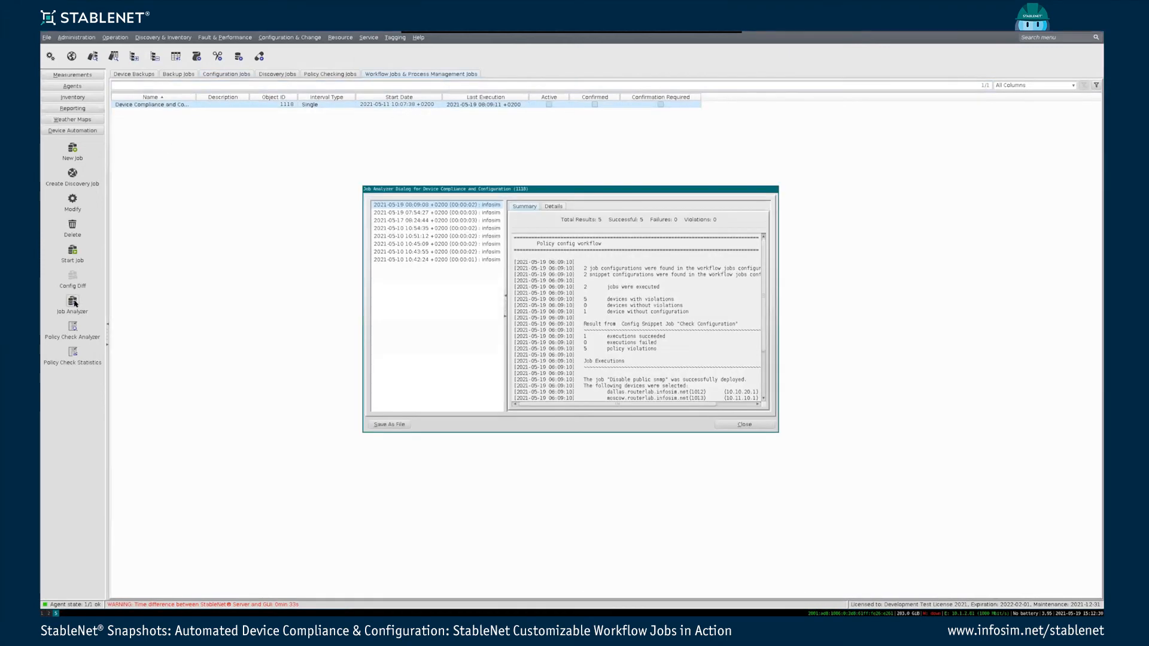
pyautogui.moveTo(511, 189); pyautogui.dragTo(427, 121)
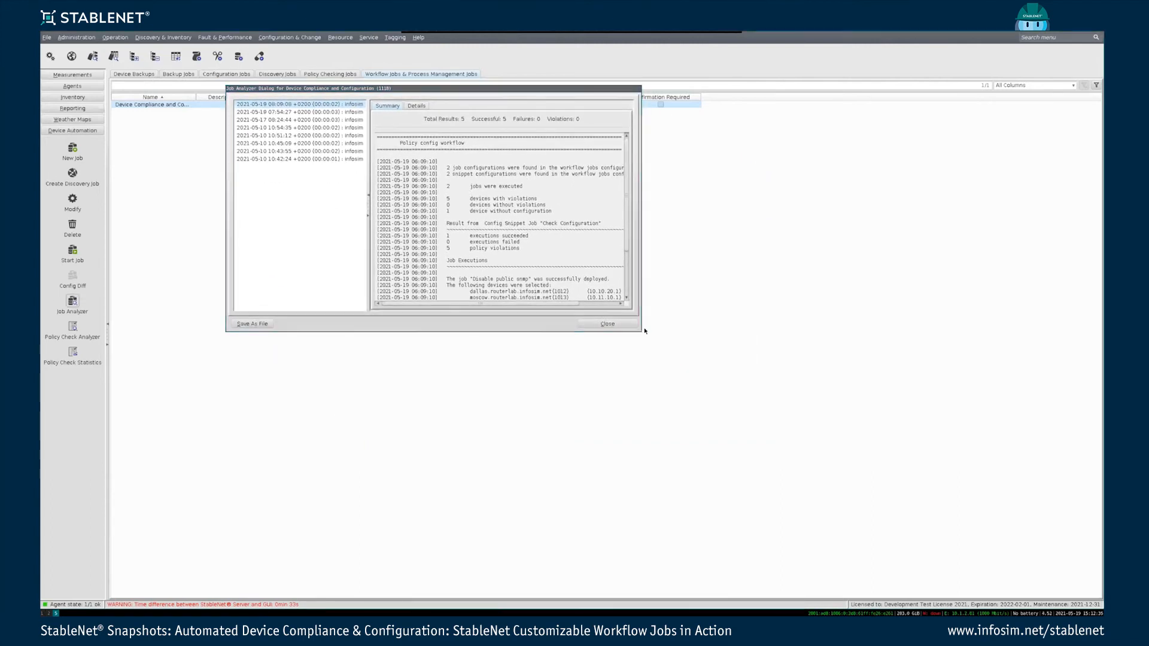
pyautogui.moveTo(642, 334); pyautogui.dragTo(892, 523)
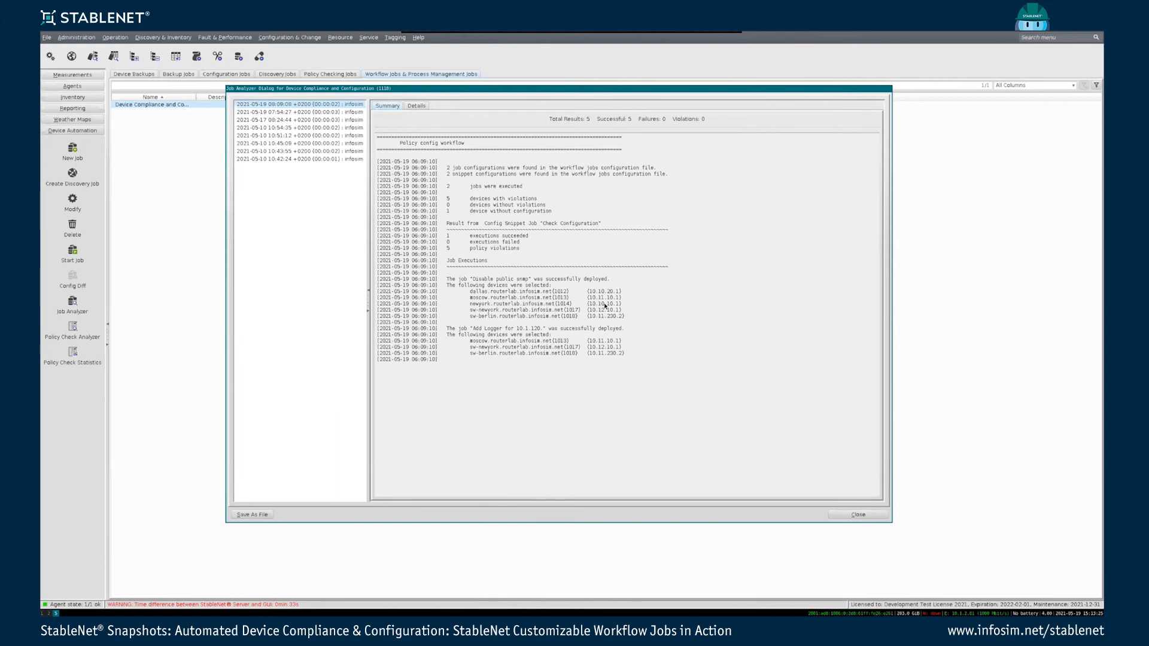
pyautogui.click(855, 513)
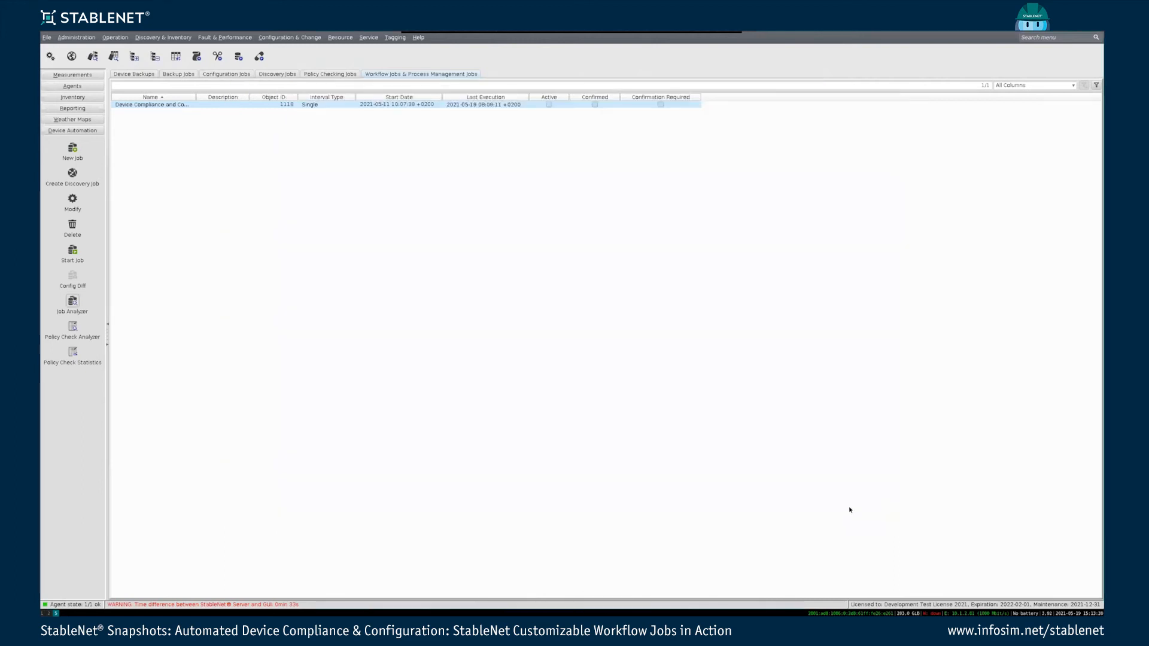
# - Inspect the workflow job configuration of Device Compliance and Configuration, including its job ID and configuration file inputs, and cancel
pyautogui.doubleClick(171, 106)
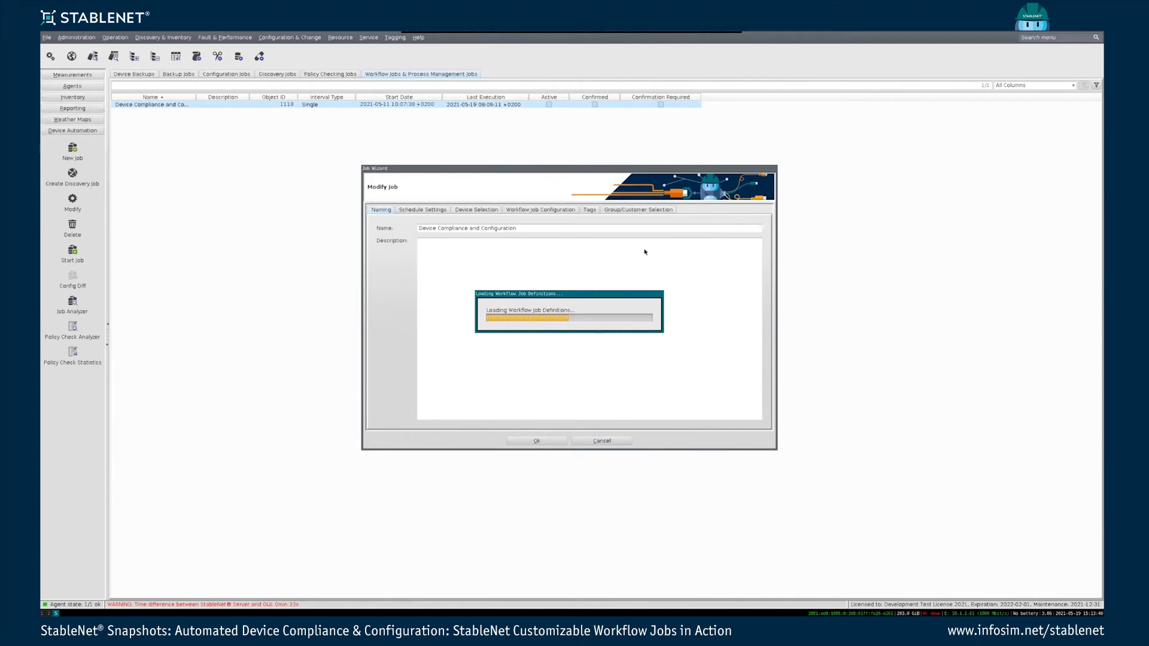
pyautogui.click(533, 213)
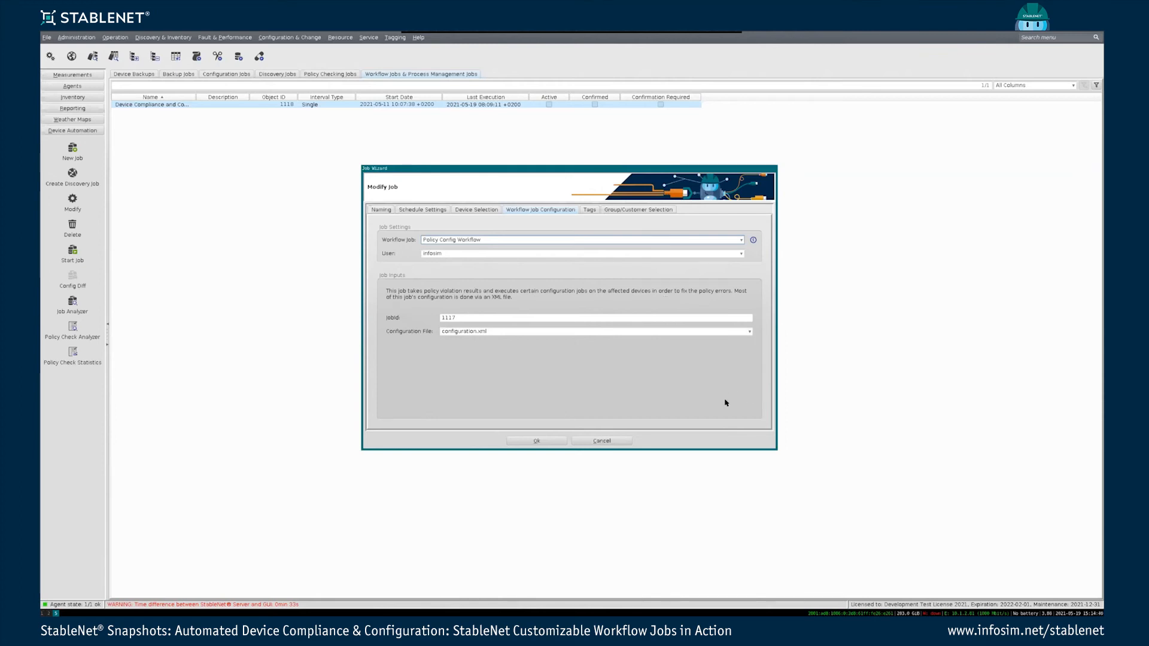
pyautogui.click(613, 442)
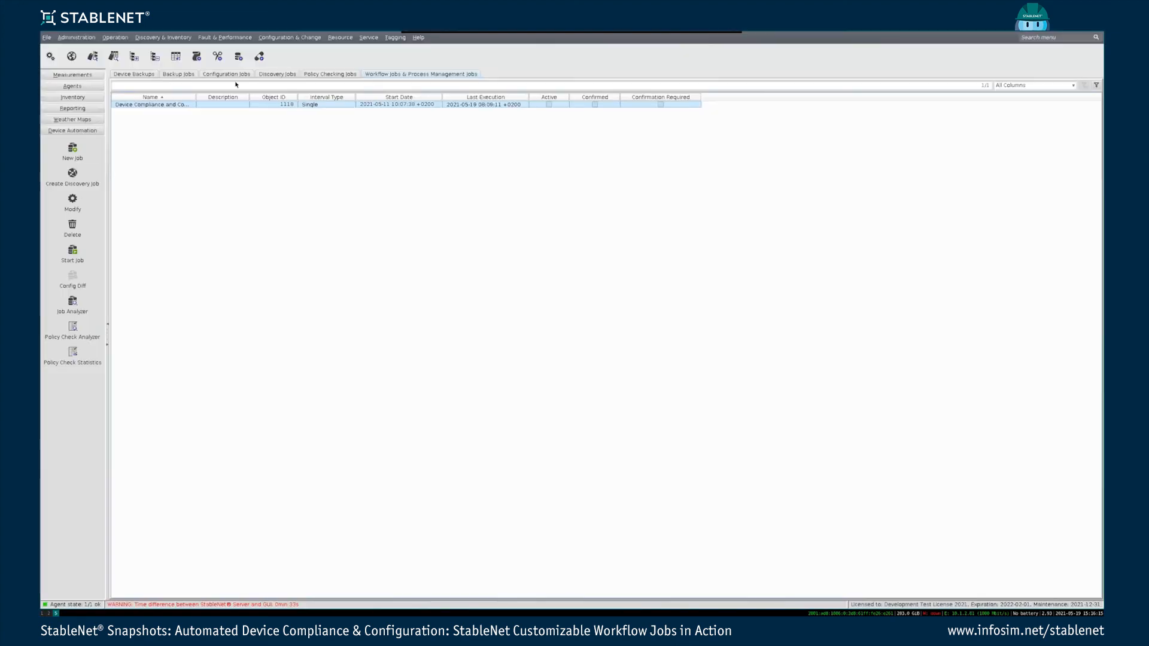
# - Return to the configuration jobs, recheck the tag filter that selects devices for Add Log Entry, and cancel
pyautogui.click(199, 105)
pyautogui.doubleClick(199, 105)
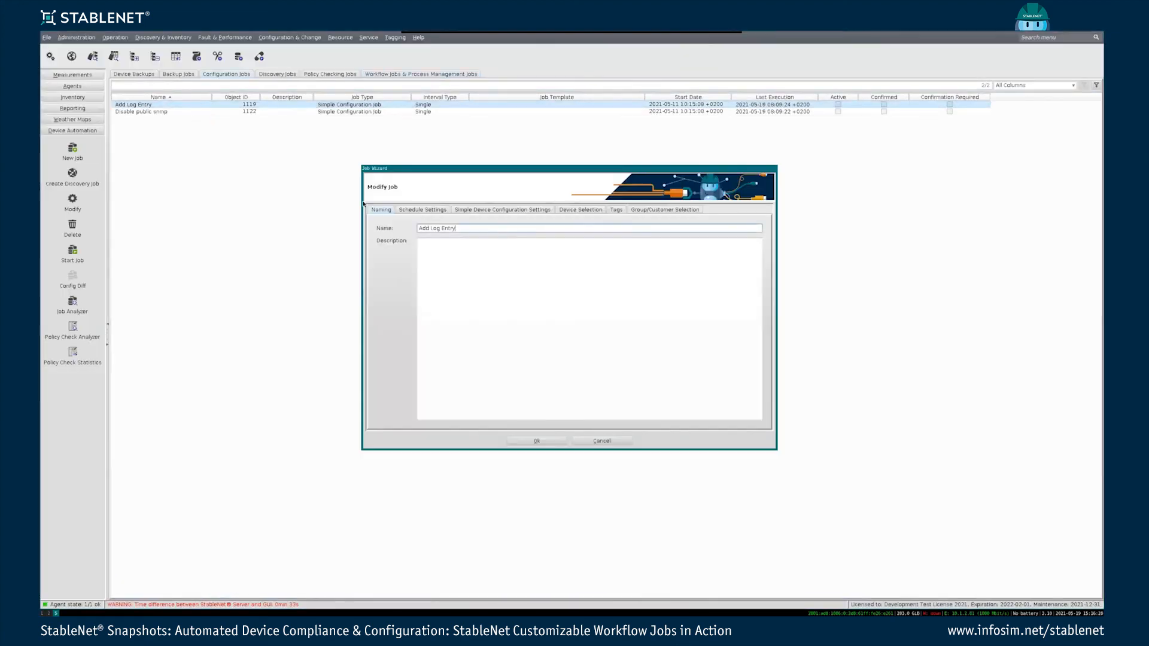
pyautogui.click(581, 210)
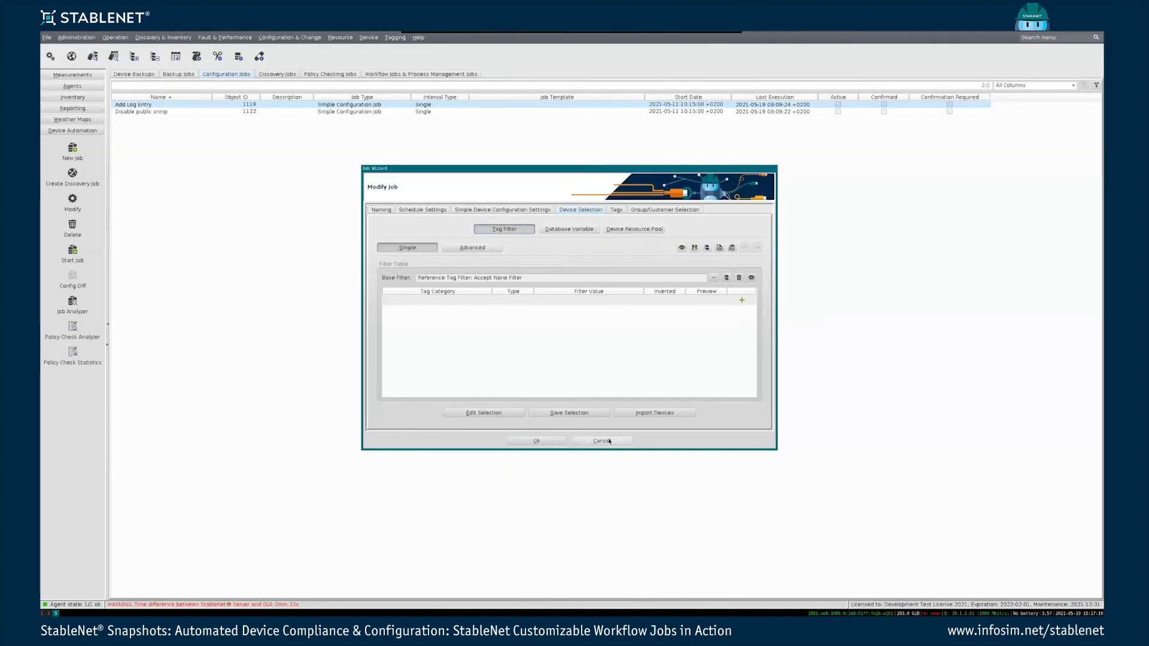
pyautogui.click(602, 442)
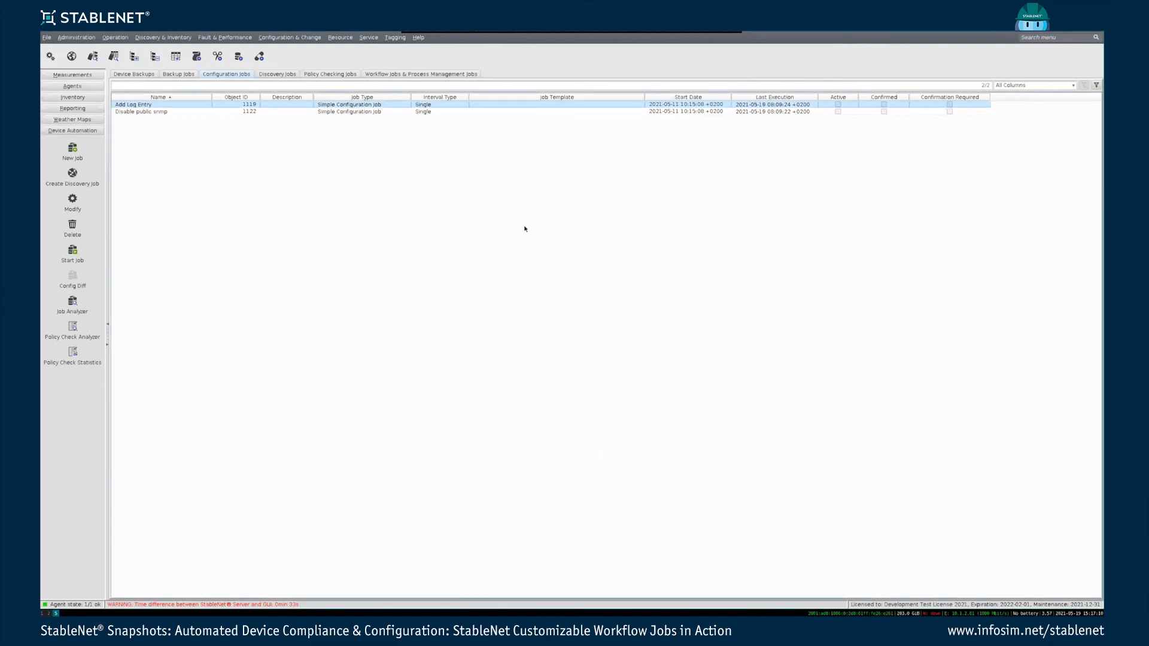